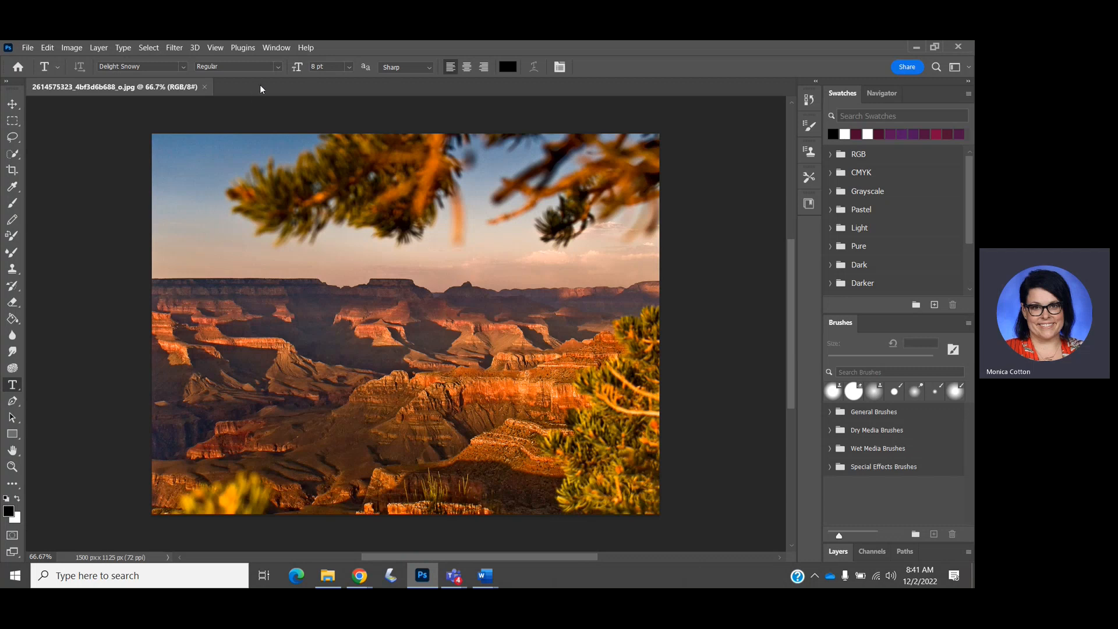
Review the available workspaces, keep Painting active, and expand the collapsed Layers group.
{"action": "left_click", "coordinate": [272, 49]}
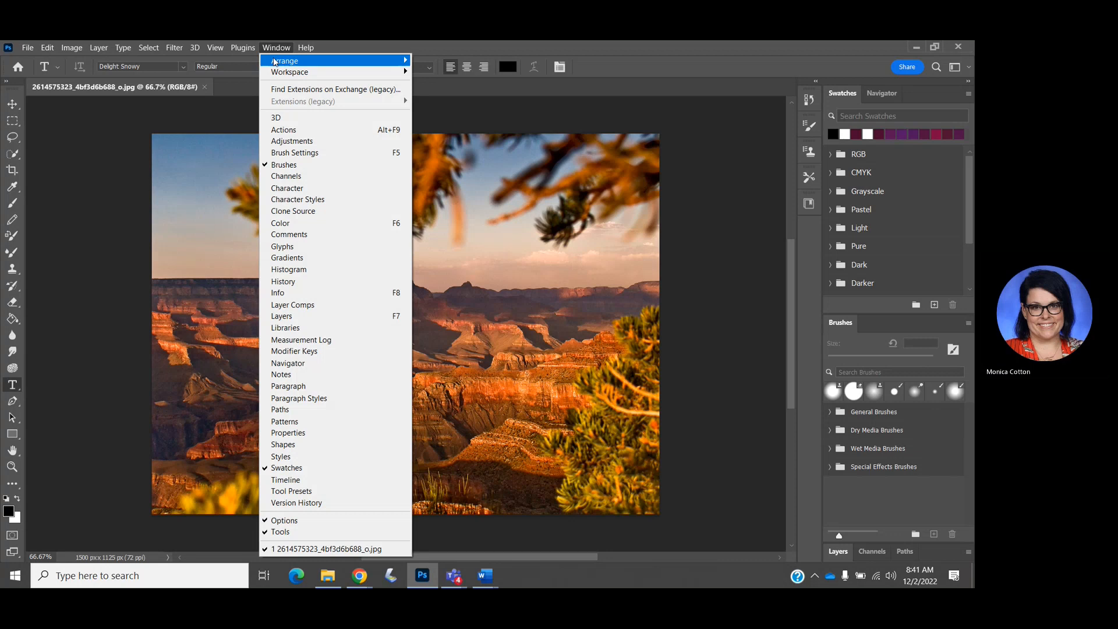
{"action": "mouse_move", "coordinate": [279, 72]}
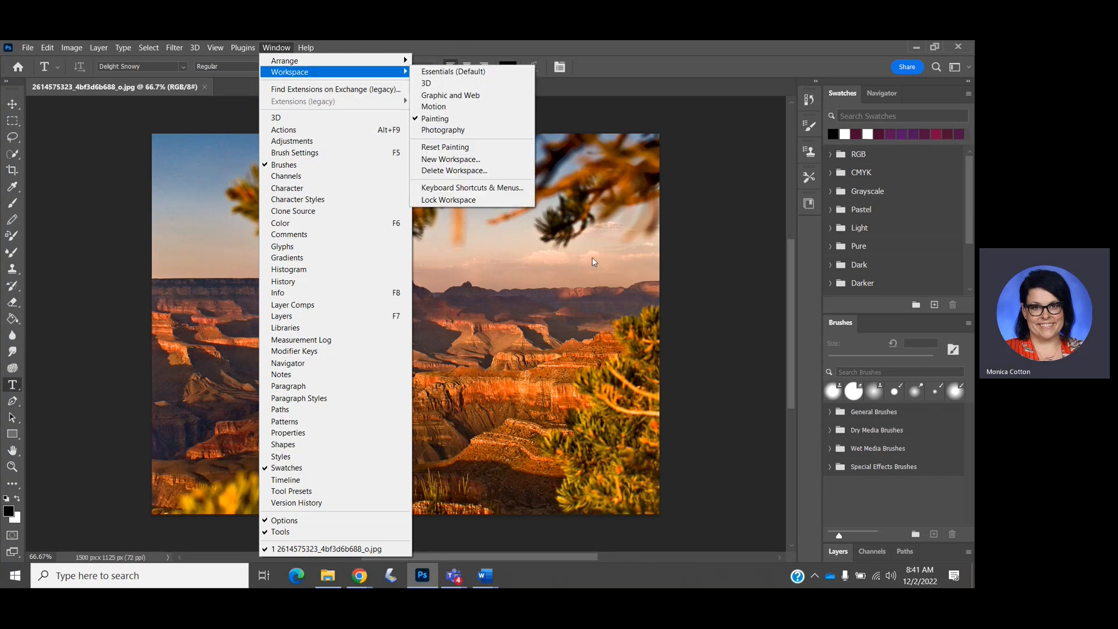
{"action": "left_click", "coordinate": [798, 209]}
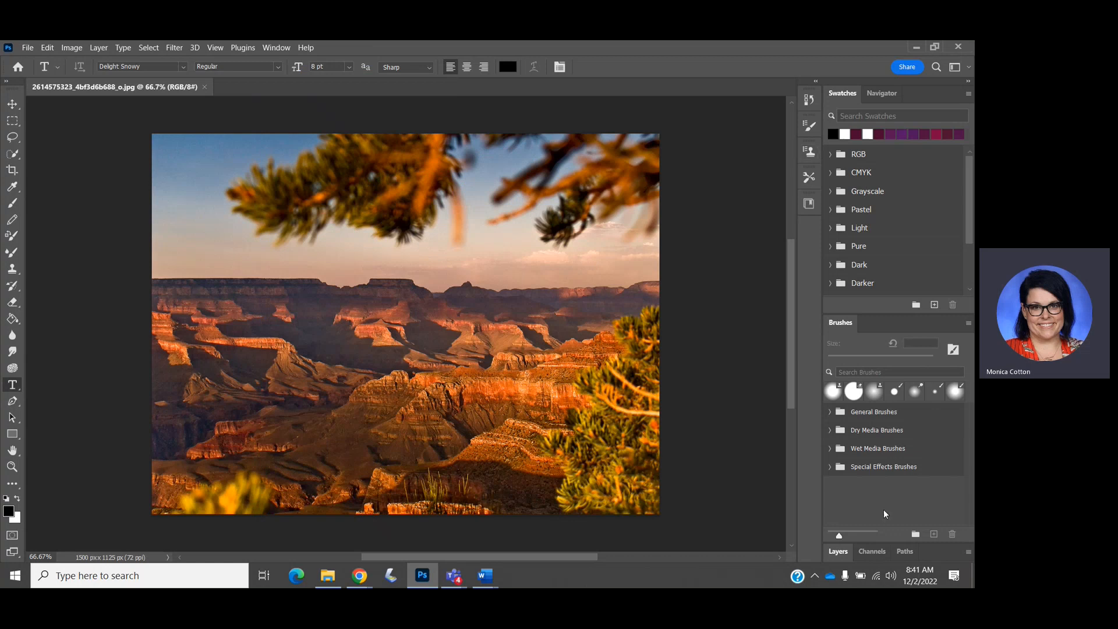
{"action": "left_click", "coordinate": [833, 553]}
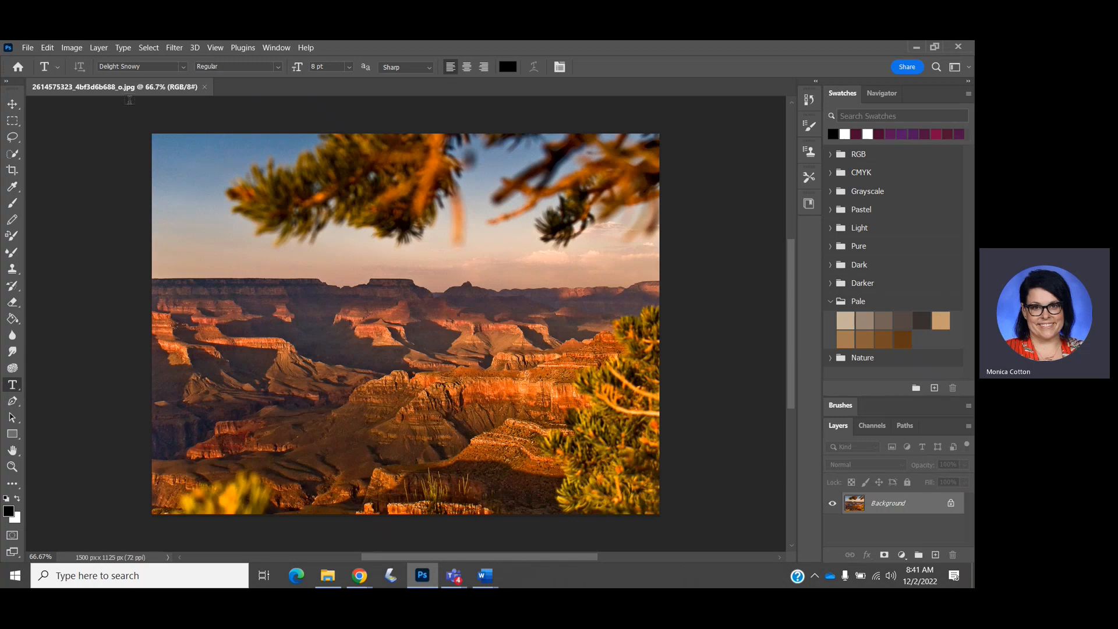
Create a new landscape print document from the Tabloid preset, 17 x 11 inches at 300 pixels/inch in RGB Color.
{"action": "left_click", "coordinate": [24, 49]}
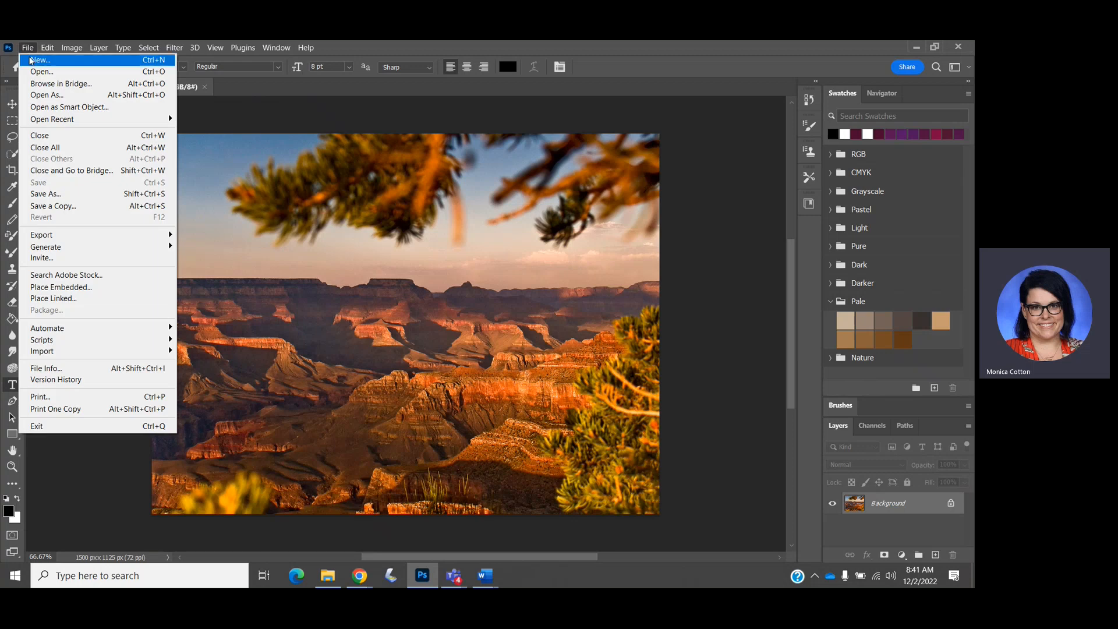
{"action": "left_click", "coordinate": [32, 60]}
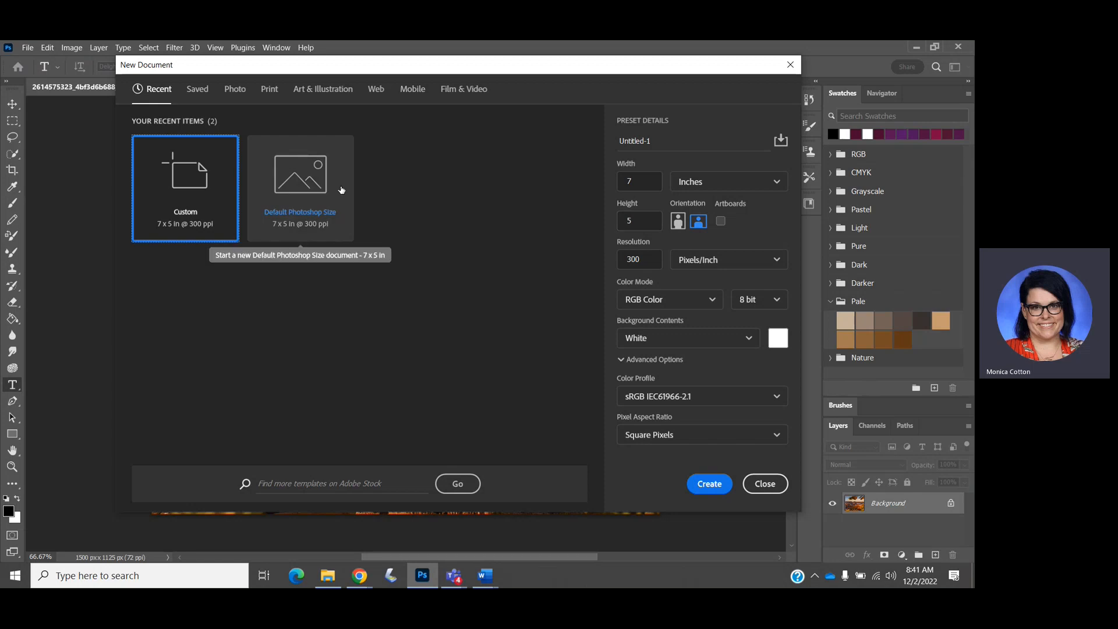
{"action": "left_click", "coordinate": [266, 90]}
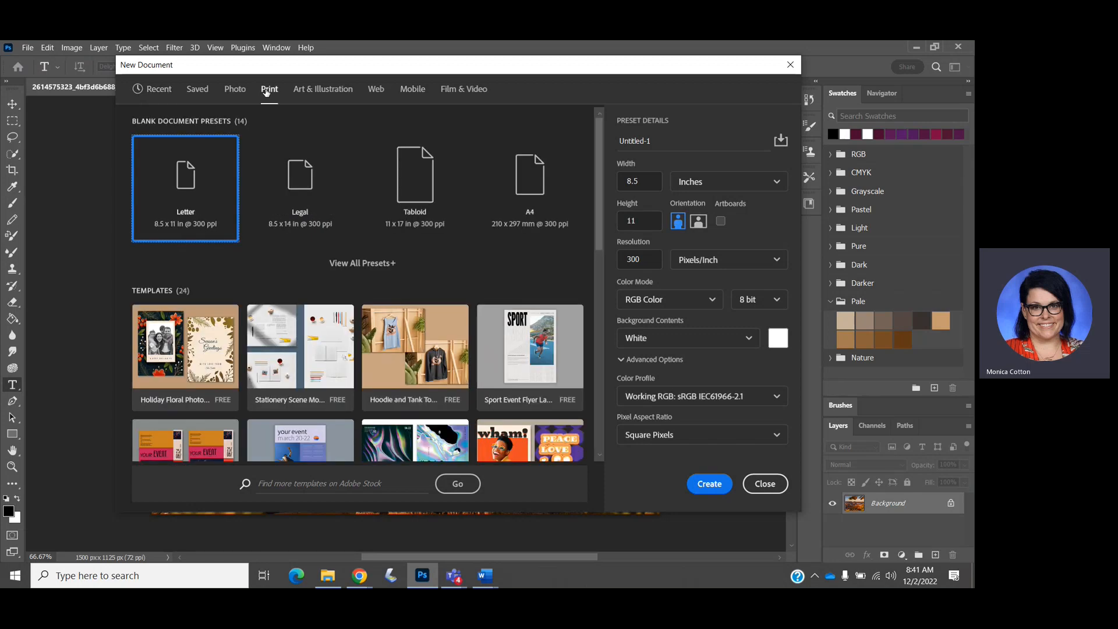
{"action": "left_click", "coordinate": [423, 218]}
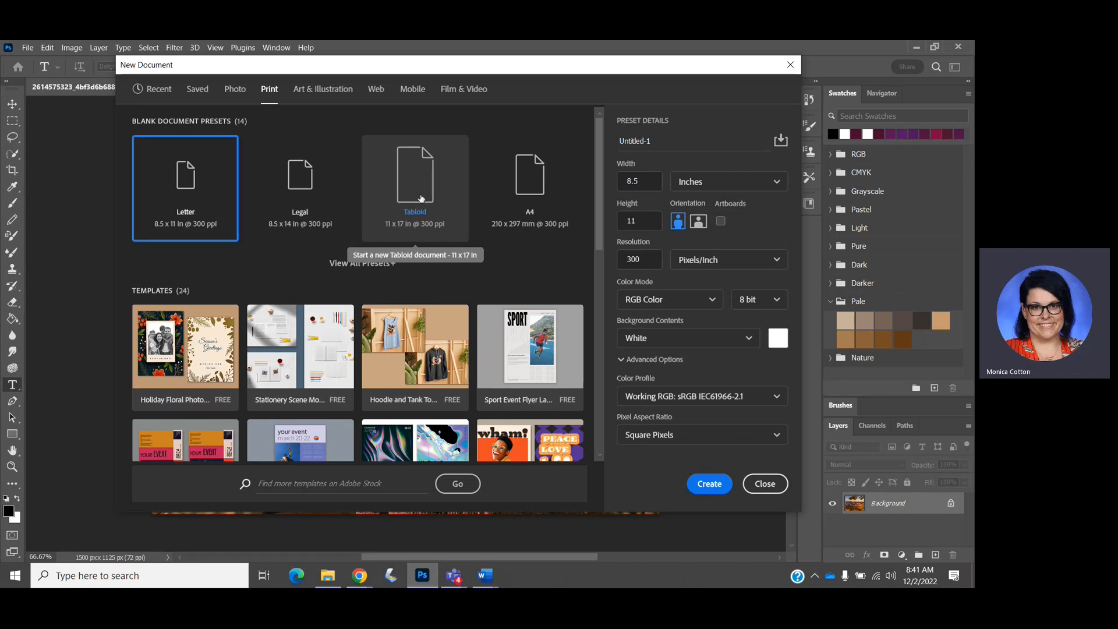
{"action": "left_click", "coordinate": [704, 225]}
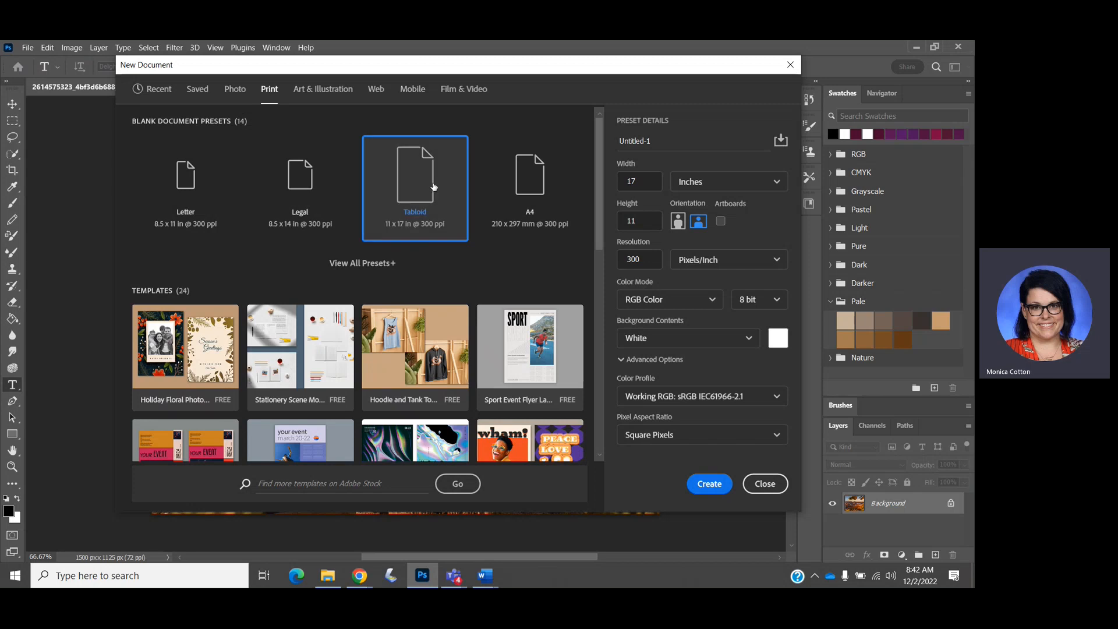
{"action": "left_click", "coordinate": [710, 485]}
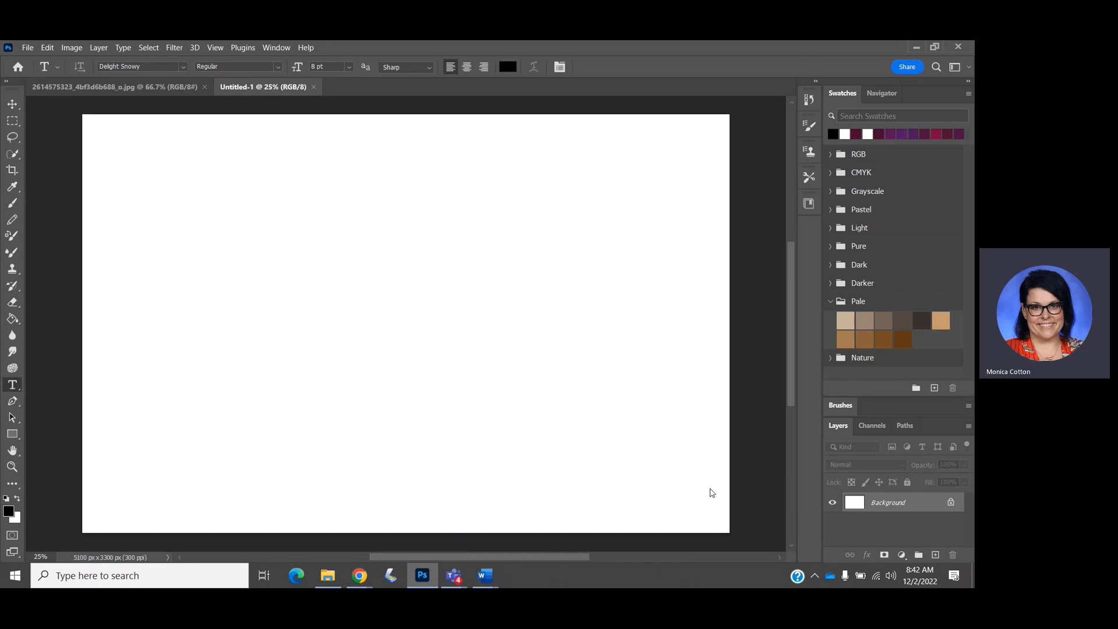
Copy the entire canyon photo and paste it into the blank Untitled-1 document as a new layer.
{"action": "left_click", "coordinate": [154, 85]}
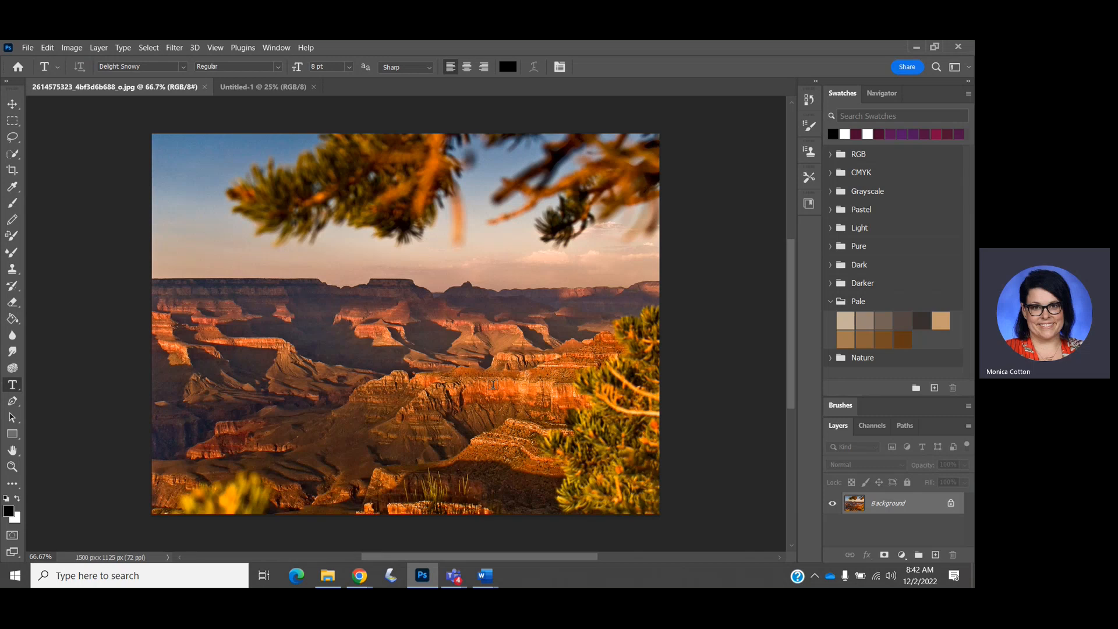
{"action": "left_click", "coordinate": [12, 120]}
{"action": "left_click_drag", "start_coordinate": [150, 130], "coordinate": [757, 557]}
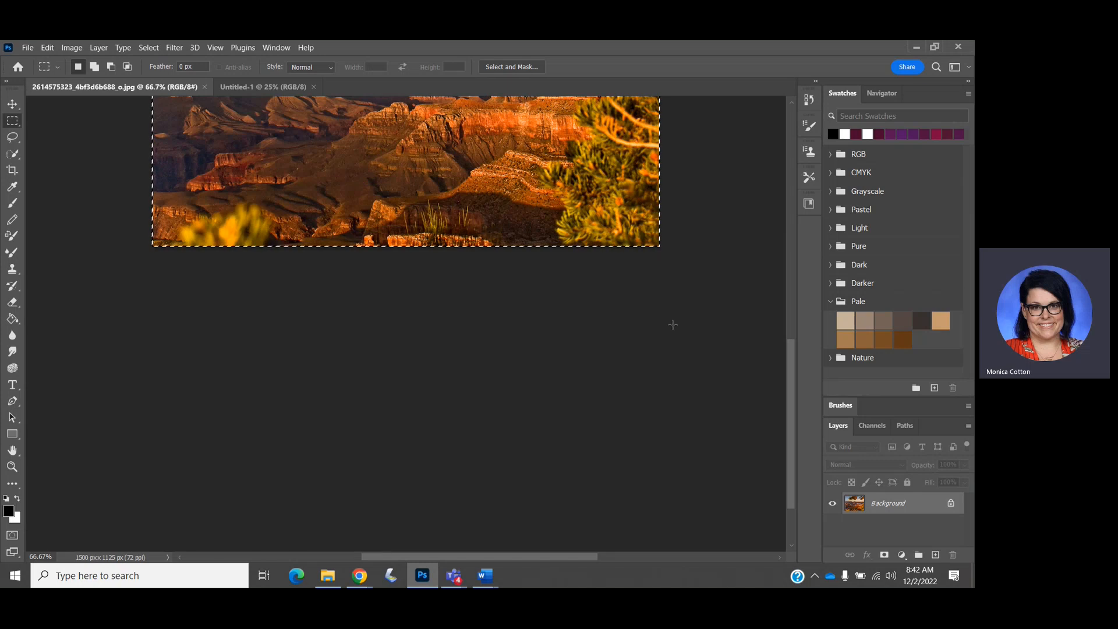
{"action": "scroll", "coordinate": [670, 333], "scroll_direction": "up", "scroll_amount": 3}
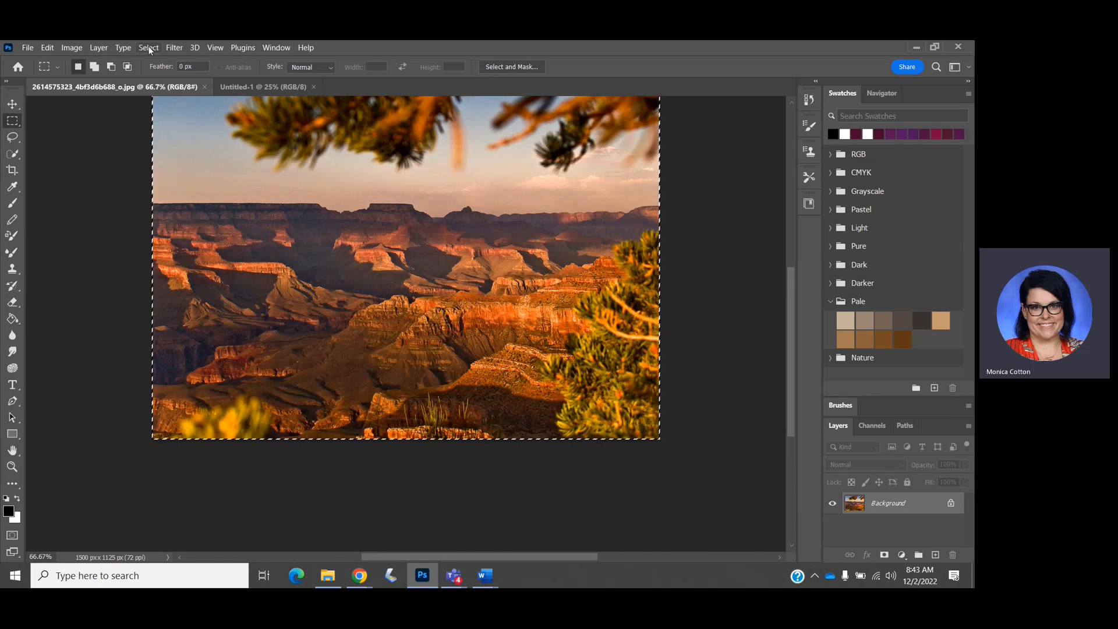
{"action": "left_click", "coordinate": [46, 48]}
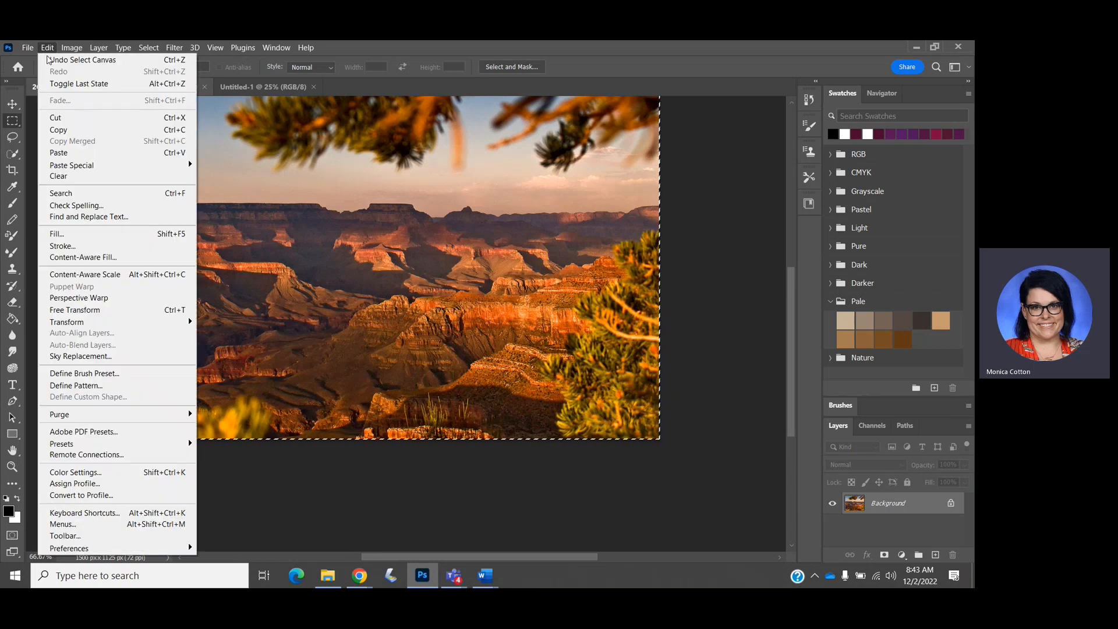
{"action": "mouse_move", "coordinate": [276, 47]}
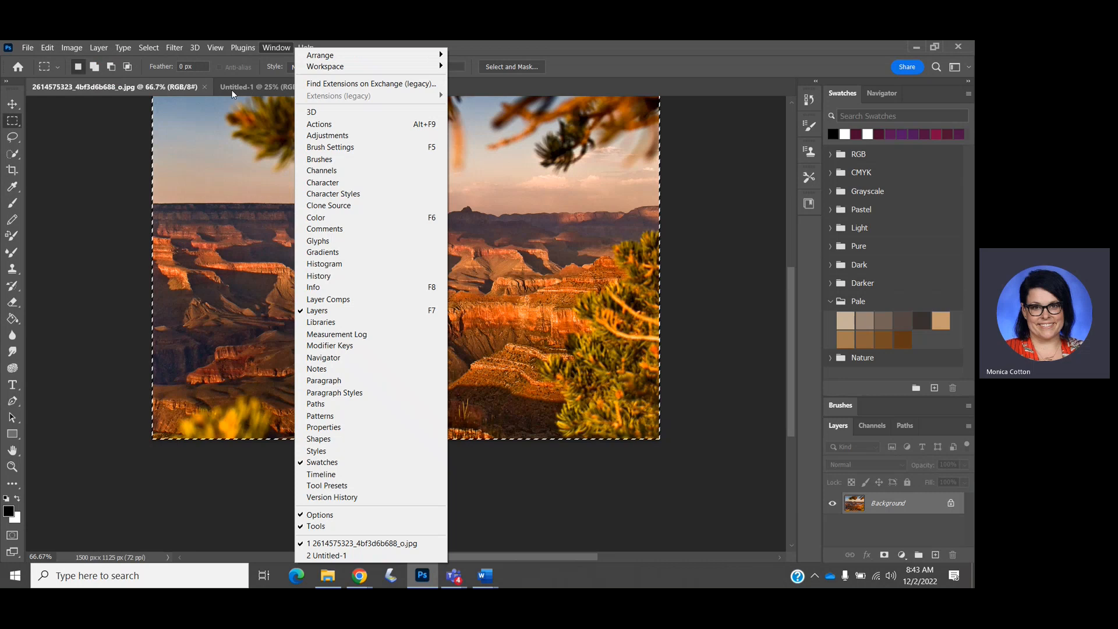
{"action": "left_click", "coordinate": [233, 88]}
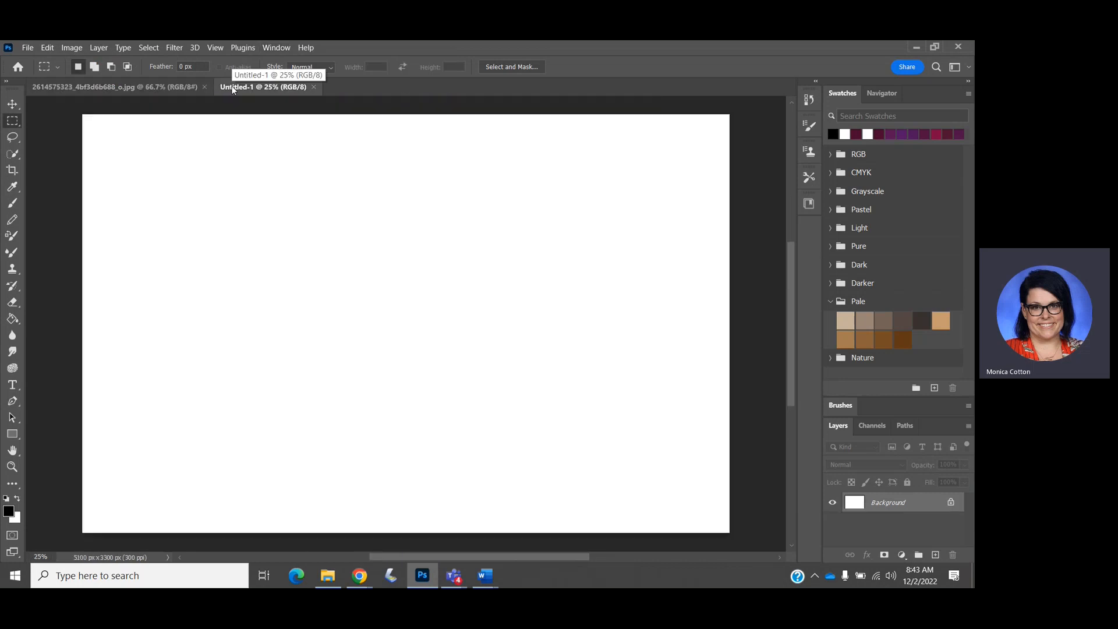
{"action": "key", "text": "ctrl+v"}
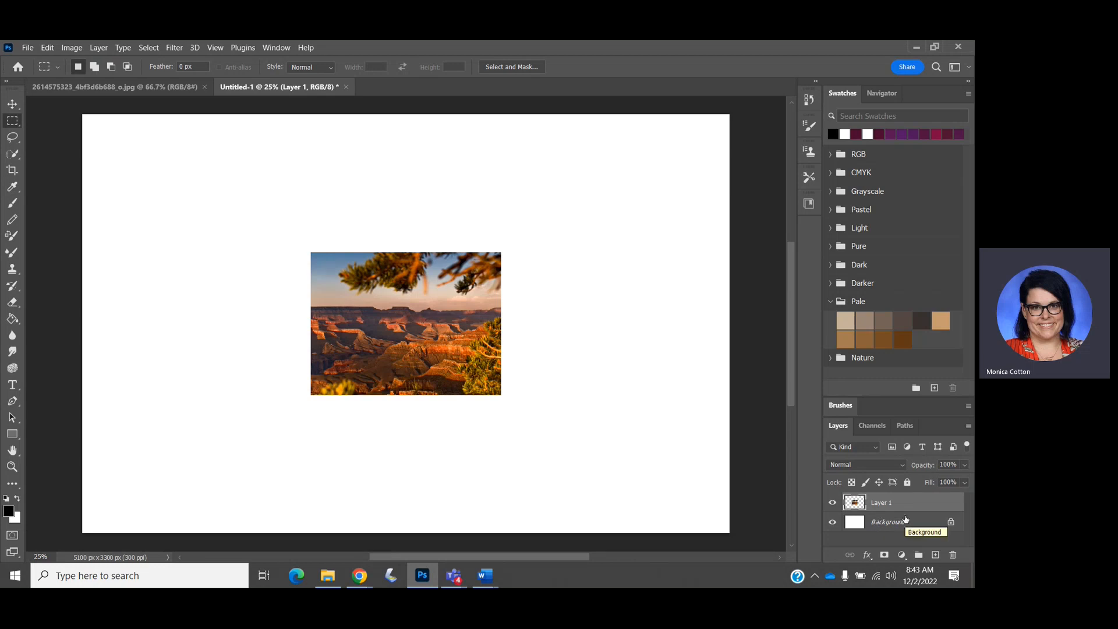
Scale the pasted canyon photo proportionally to about 295% so it fills the full height of the page.
{"action": "key", "text": "ctrl+t"}
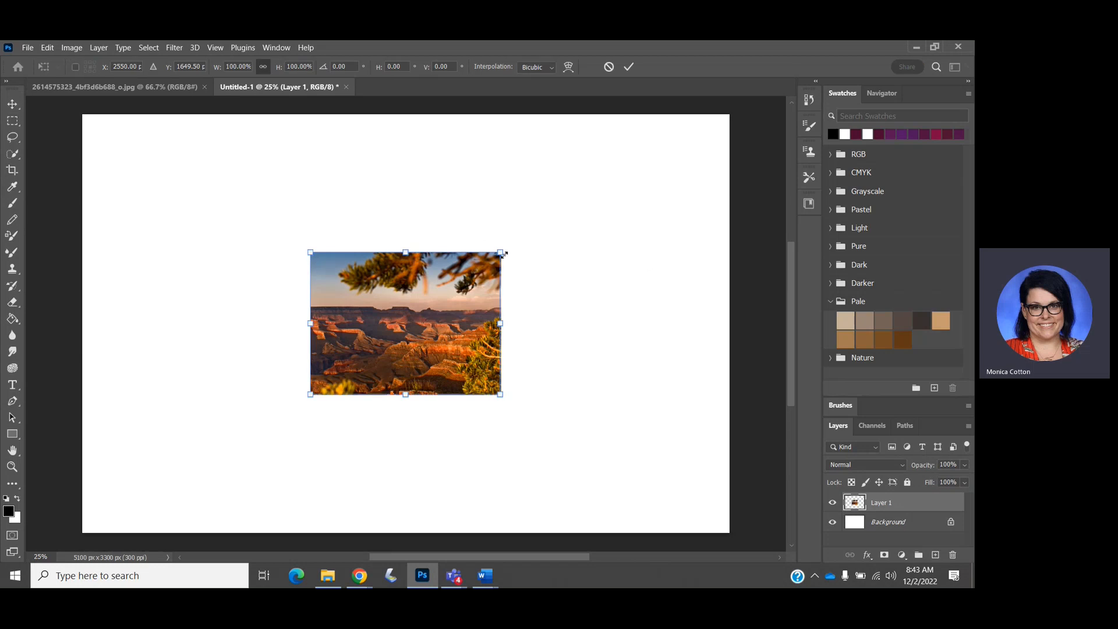
{"action": "left_click_drag", "start_coordinate": [502, 254], "coordinate": [714, 146]}
{"action": "left_click_drag", "start_coordinate": [310, 394], "coordinate": [97, 498]}
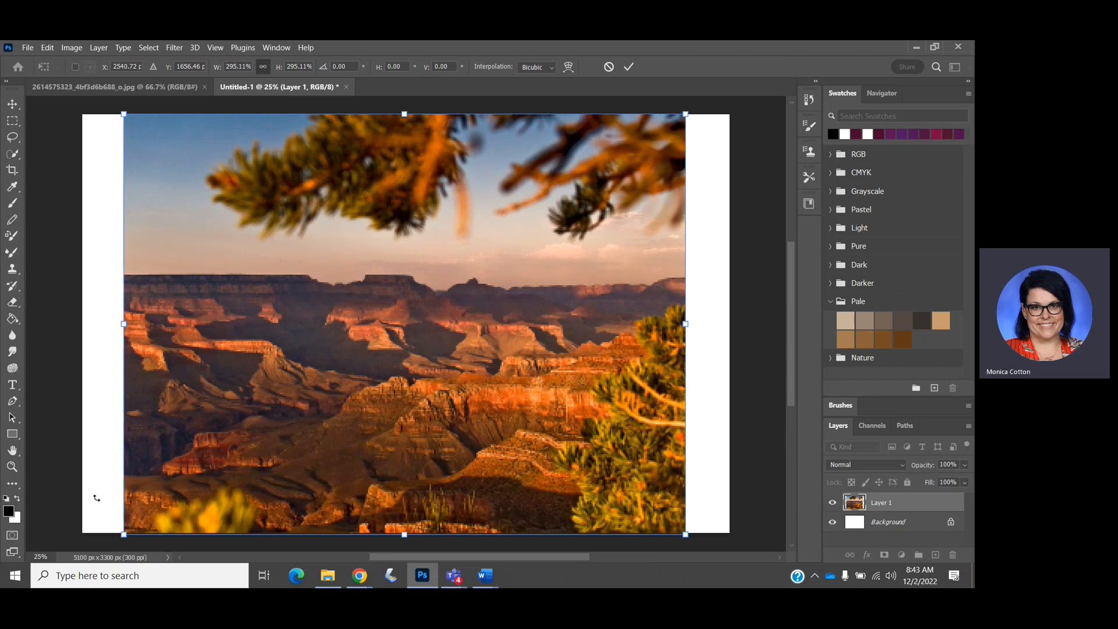
{"action": "key", "text": "Return"}
{"action": "key", "text": "m"}
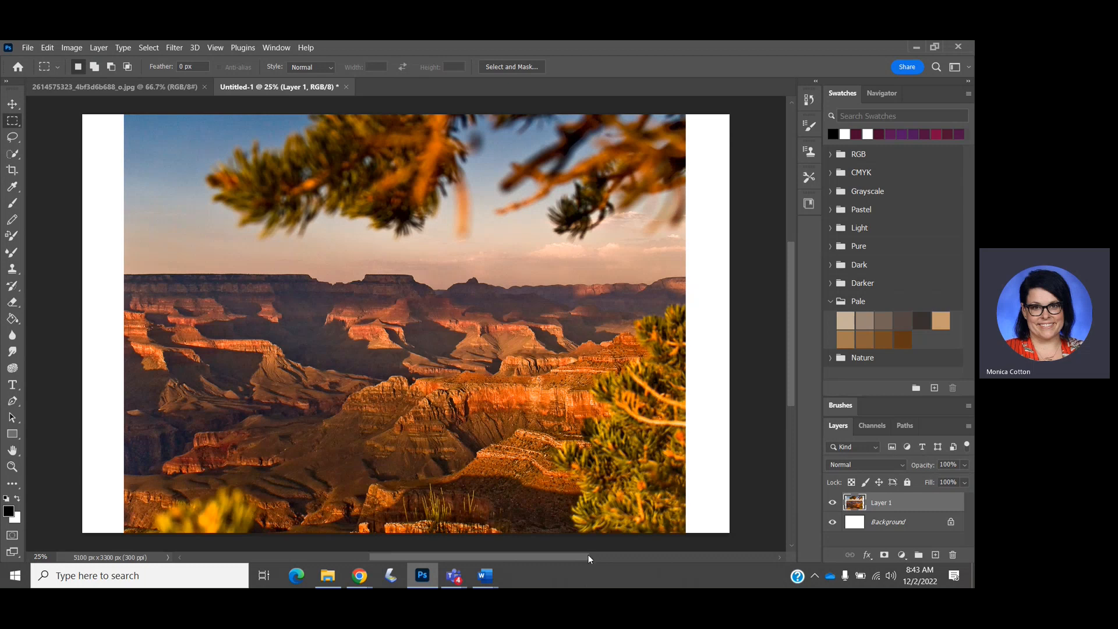
Preview a reduced opacity on the photo layer, restore it to 100%, and toggle the layer's visibility off and on.
{"action": "left_click", "coordinate": [964, 465]}
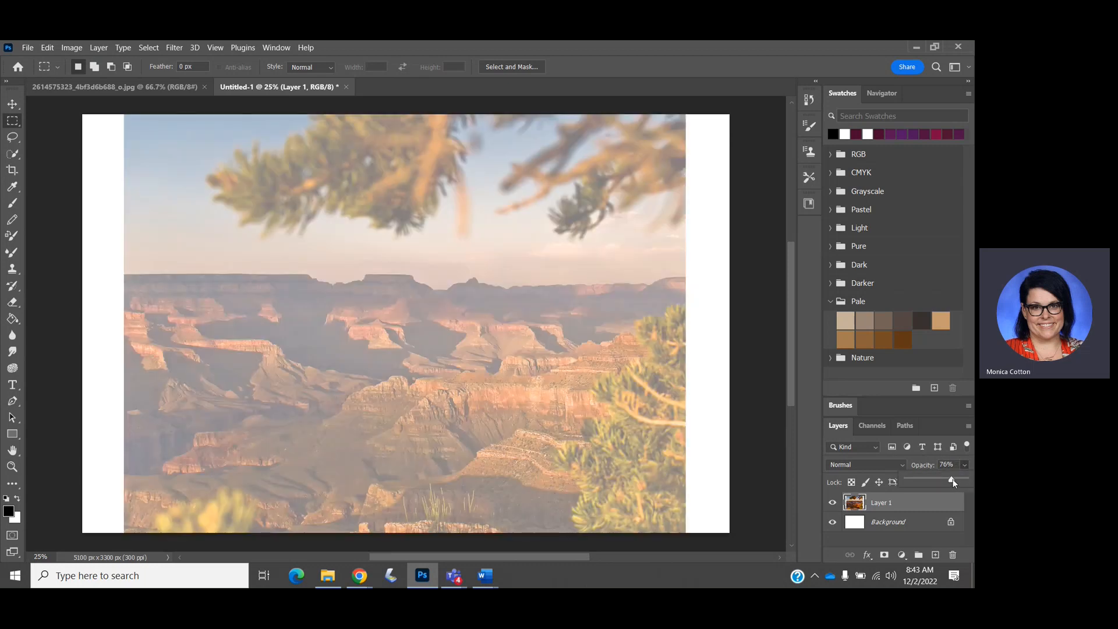
{"action": "left_click_drag", "start_coordinate": [937, 480], "coordinate": [970, 478]}
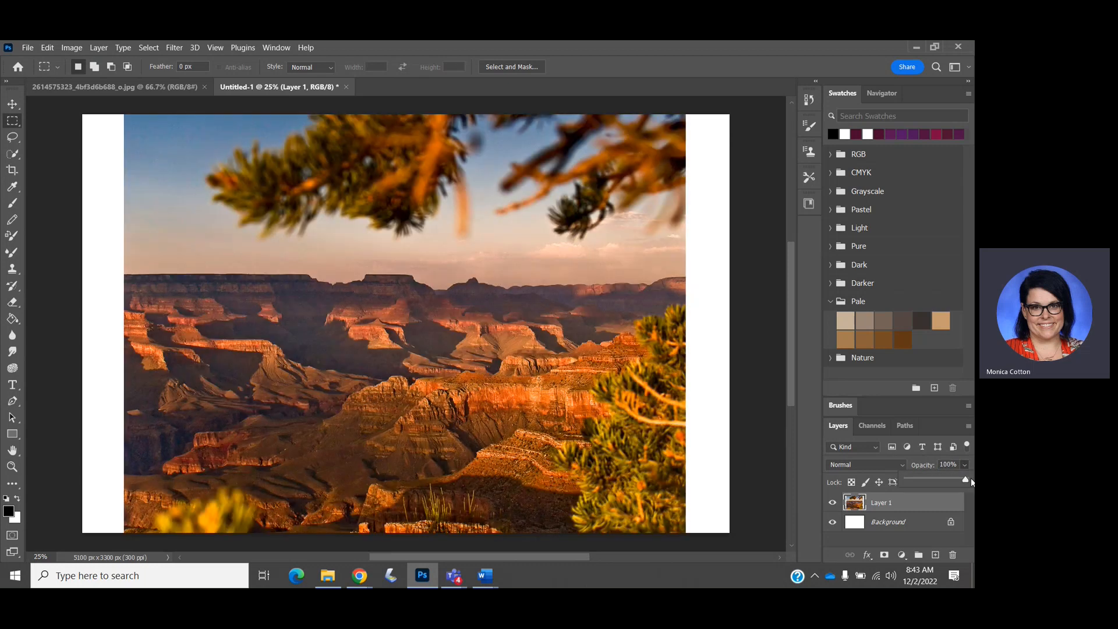
{"action": "left_click", "coordinate": [832, 504]}
{"action": "left_click", "coordinate": [832, 503]}
{"action": "left_click", "coordinate": [832, 503]}
{"action": "left_click", "coordinate": [832, 503]}
{"action": "left_click", "coordinate": [832, 503]}
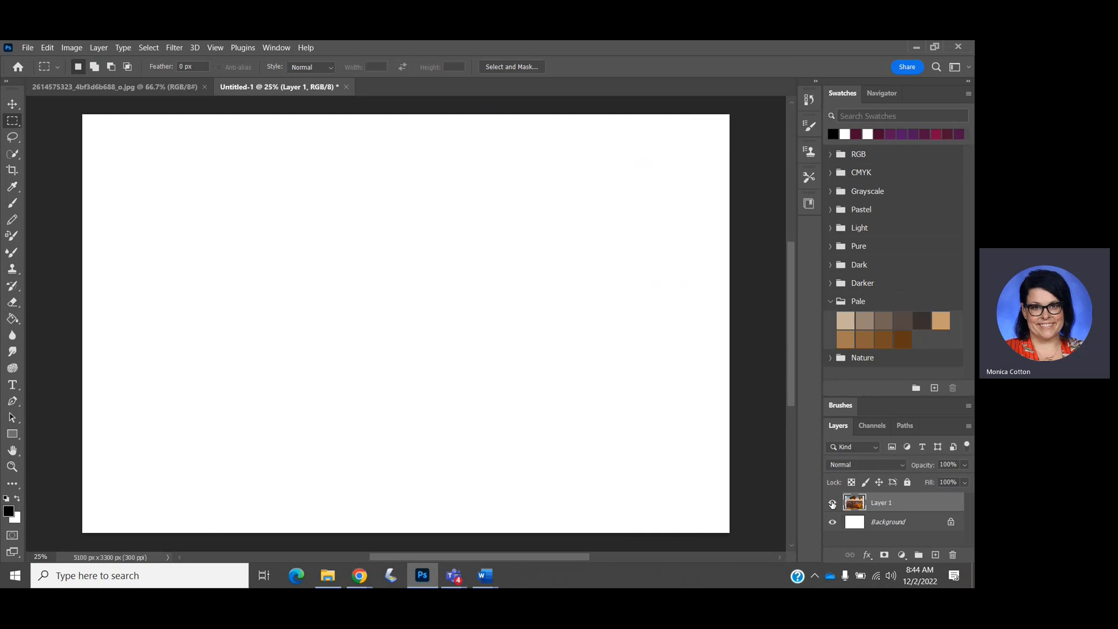
{"action": "left_click", "coordinate": [833, 503]}
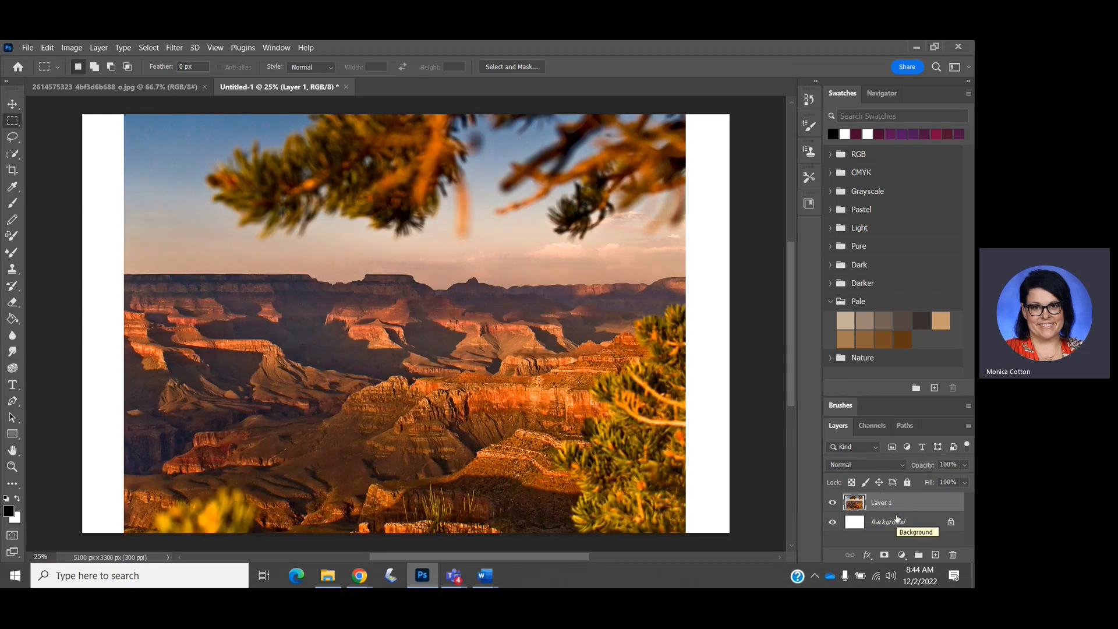
Lock everything on the photo layer and add a new empty layer above it.
{"action": "left_click", "coordinate": [908, 483]}
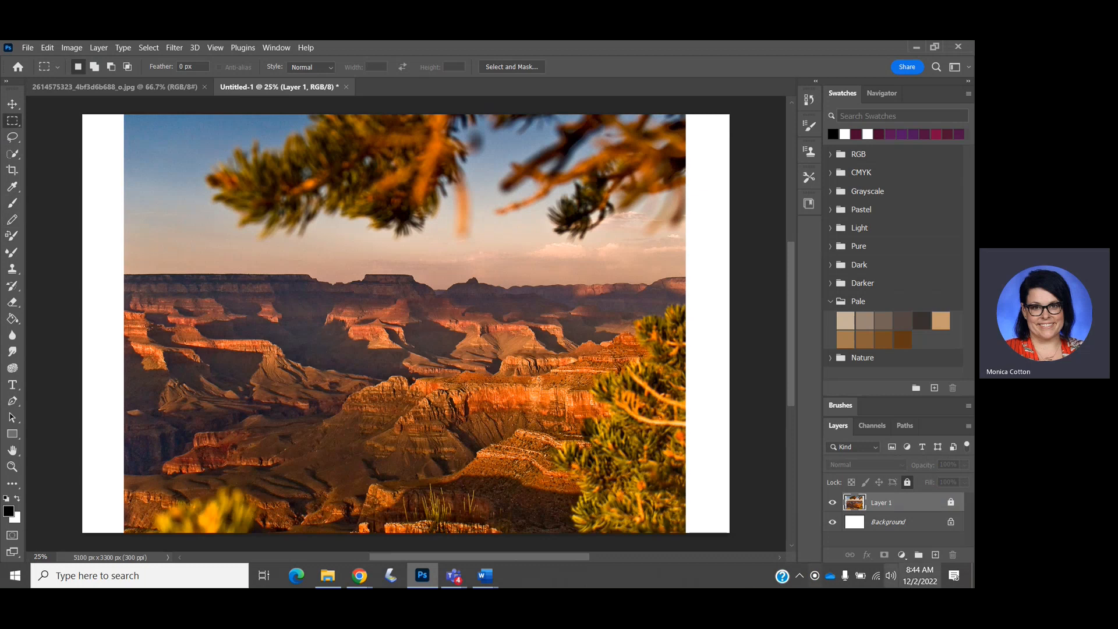
{"action": "left_click", "coordinate": [937, 555]}
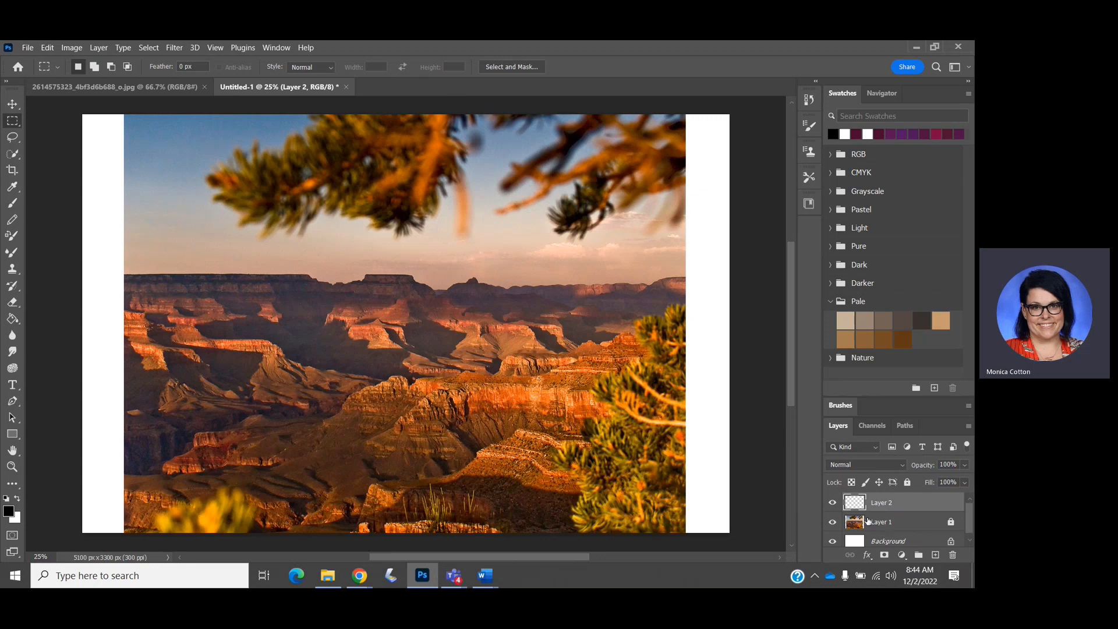
Start saving the document under a new name made of the author's first name followed by "-Canyon-Painting".
{"action": "left_click", "coordinate": [27, 47]}
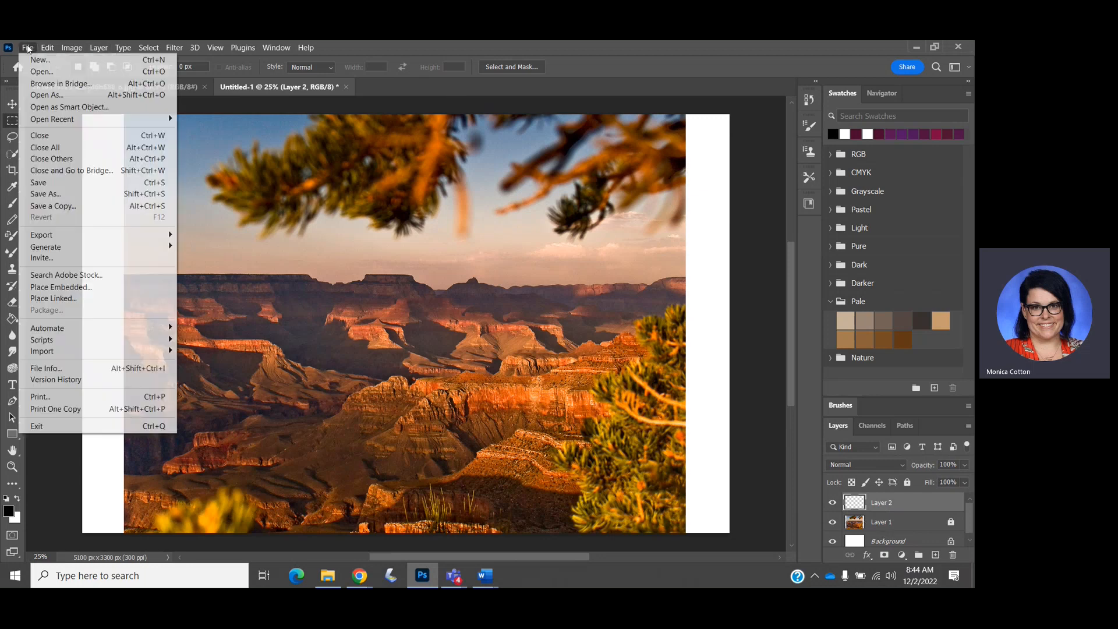
{"action": "left_click", "coordinate": [72, 195]}
{"action": "type", "text": "Monica"}
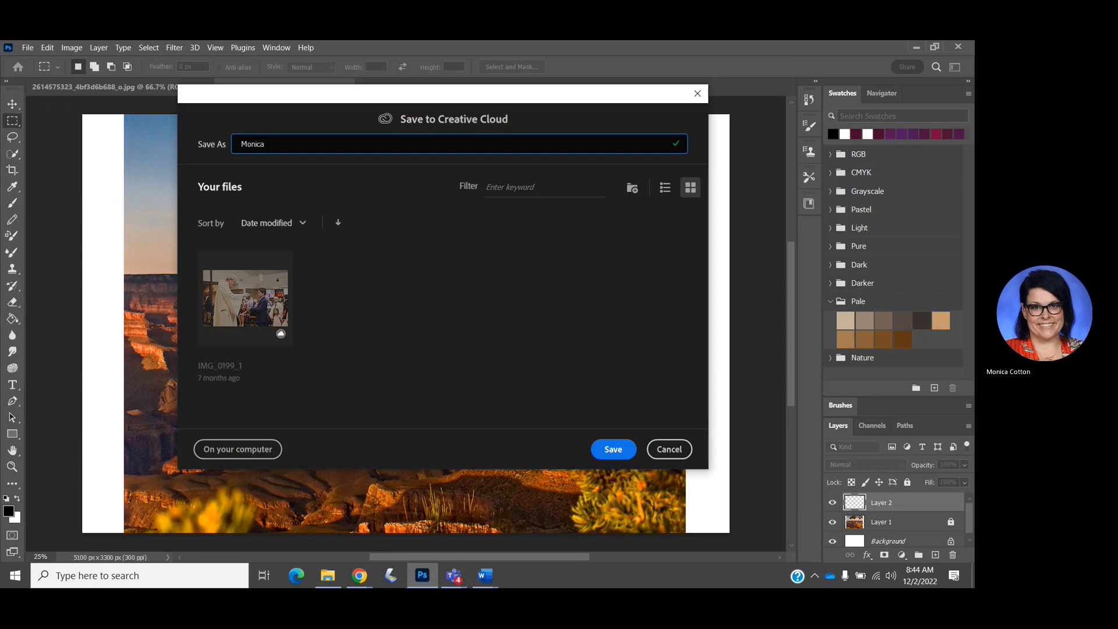
{"action": "type", "text": "-Canyon"}
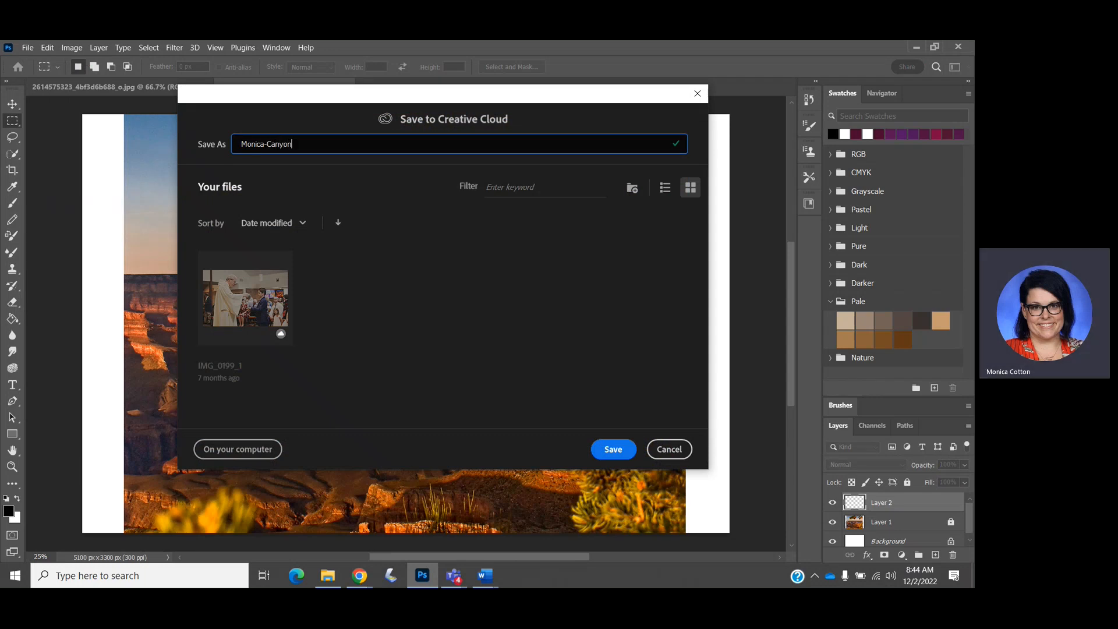
{"action": "type", "text": "-=Pal"}
{"action": "key", "text": "BackSpace"}
{"action": "key", "text": "BackSpace"}
{"action": "key", "text": "BackSpace"}
{"action": "key", "text": "BackSpace"}
{"action": "type", "text": "Paoin"}
{"action": "key", "text": "BackSpace"}
{"action": "key", "text": "BackSpace"}
{"action": "key", "text": "BackSpace"}
{"action": "type", "text": "inting"}
Save the file on the computer's Desktop in Photoshop PSD format, keeping Maximize Compatibility enabled.
{"action": "left_click", "coordinate": [231, 445]}
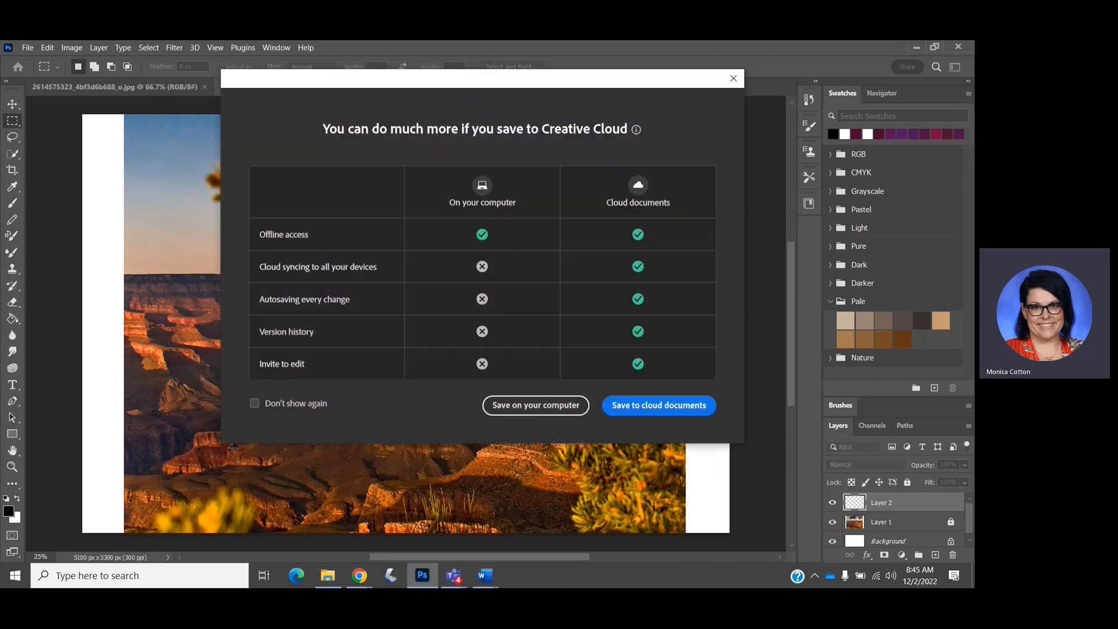
{"action": "left_click", "coordinate": [539, 405]}
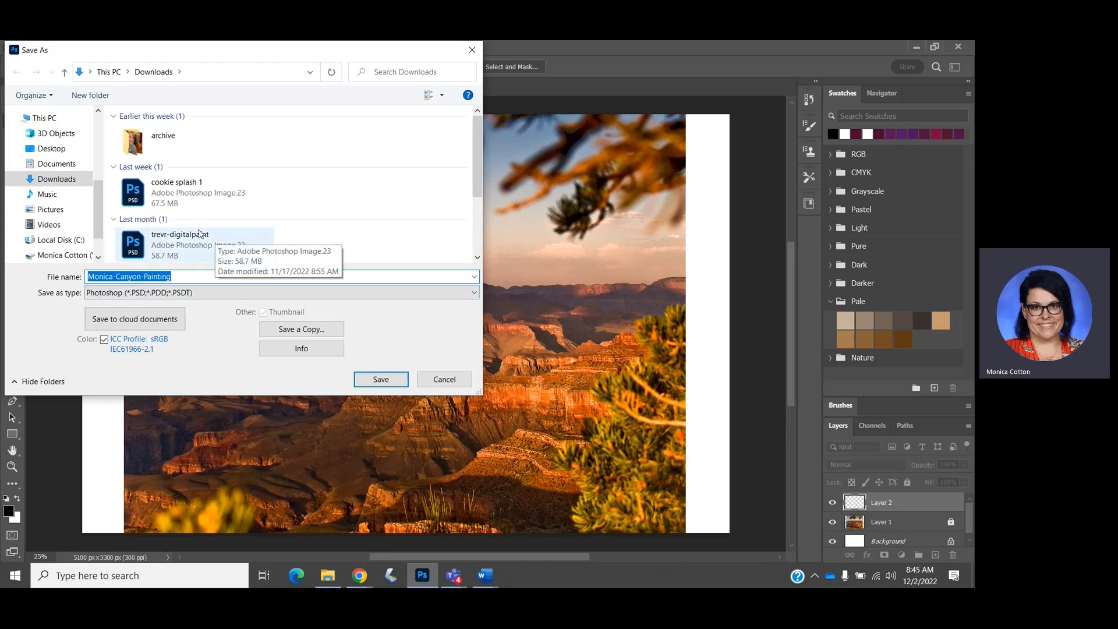
{"action": "left_click_drag", "start_coordinate": [99, 198], "coordinate": [94, 220]}
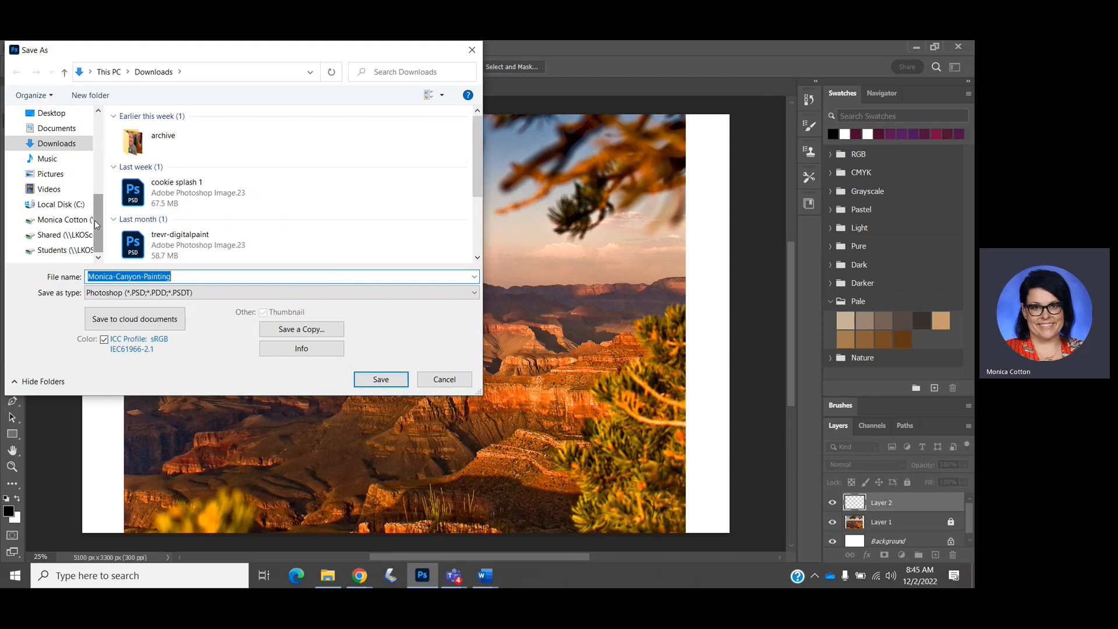
{"action": "left_click", "coordinate": [58, 132]}
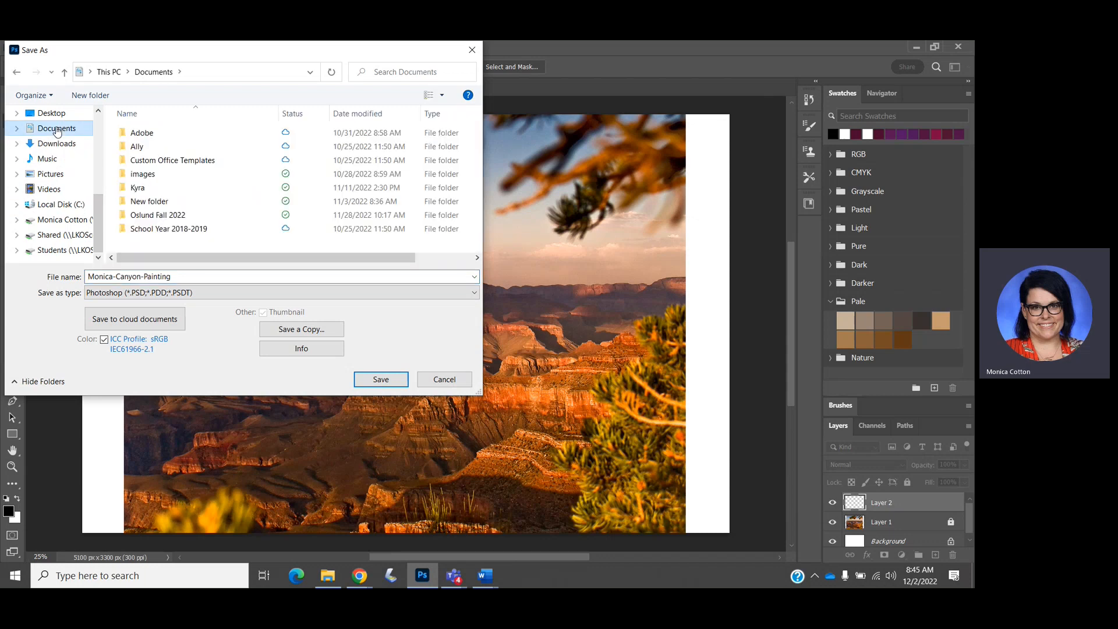
{"action": "left_click", "coordinate": [50, 113]}
{"action": "left_click", "coordinate": [396, 380]}
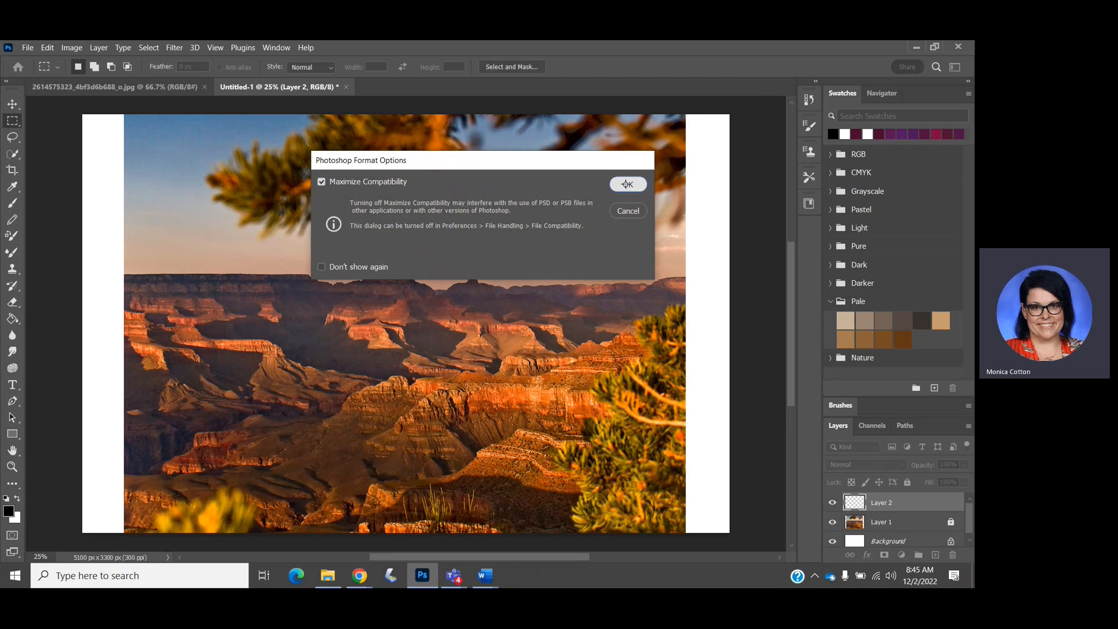
{"action": "left_click", "coordinate": [627, 184]}
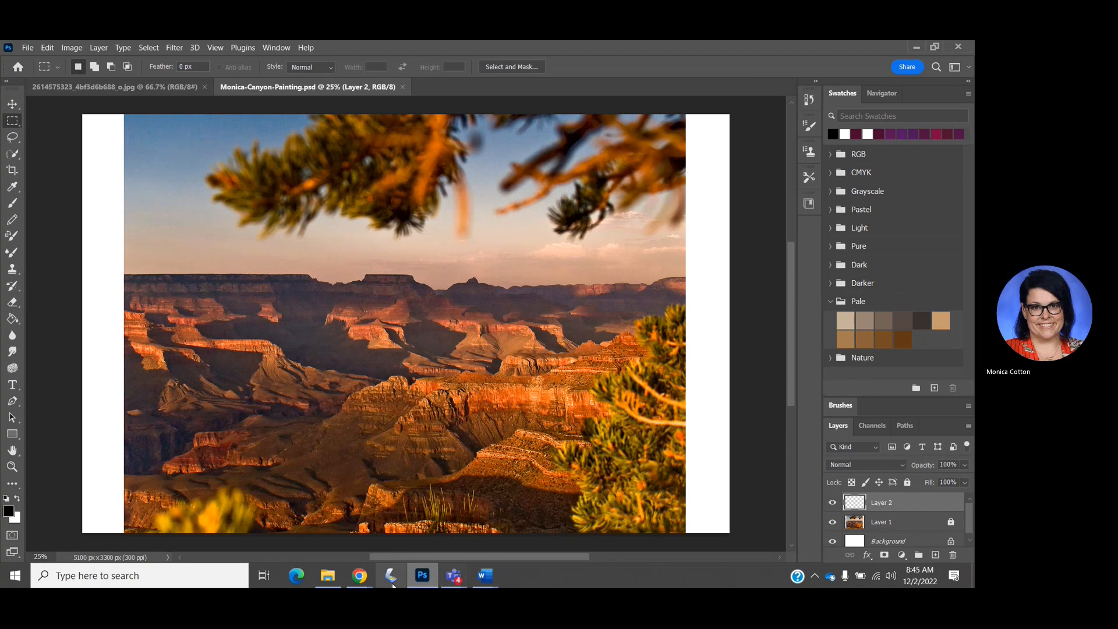
Switch to the Microsoft Teams meeting window and open its additional meeting options.
{"action": "mouse_move", "coordinate": [454, 577]}
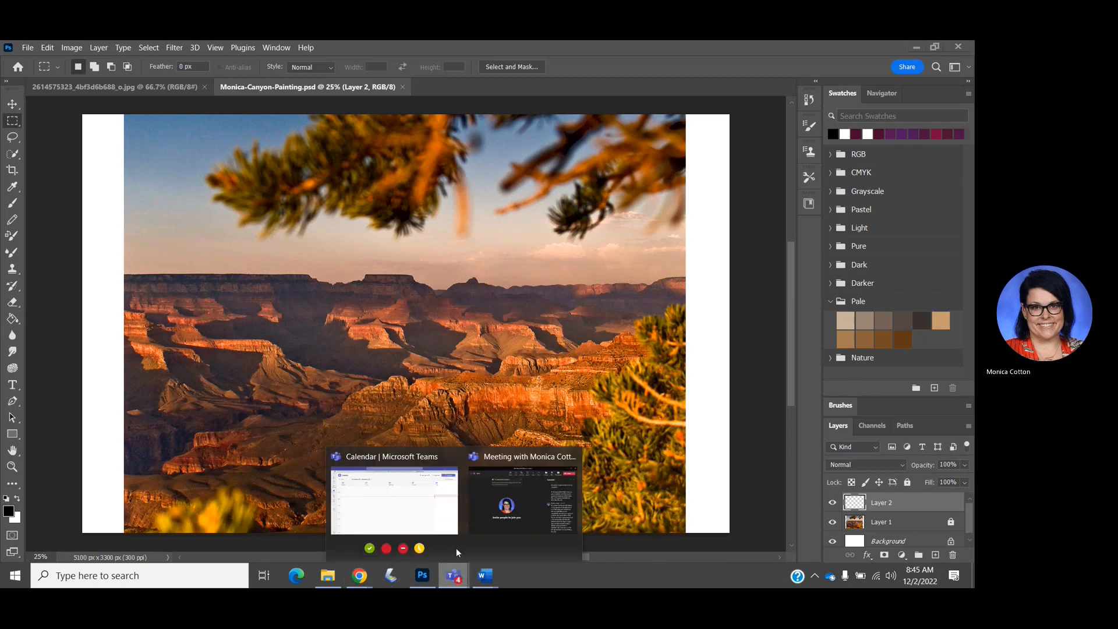
{"action": "left_click", "coordinate": [485, 505]}
{"action": "left_click", "coordinate": [598, 93]}
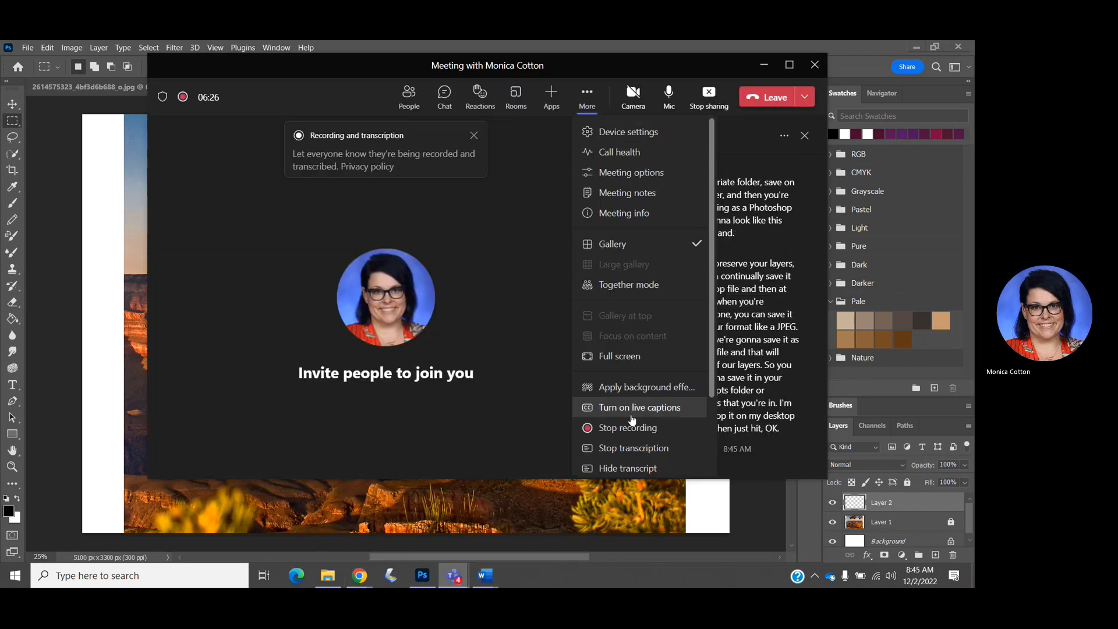